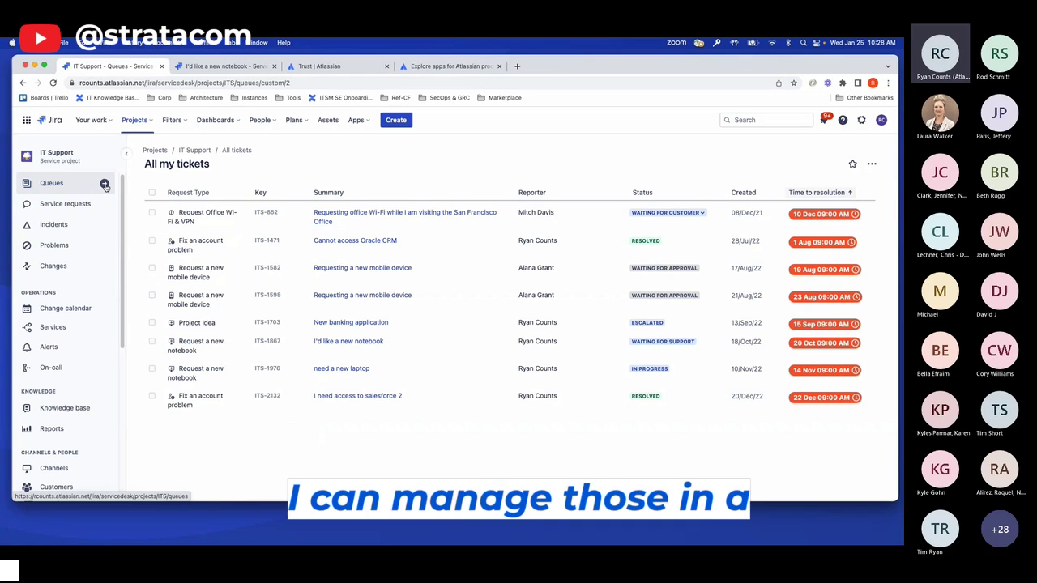
Show the IT Support queues list, including All open tickets and All my tickets
click(105, 186)
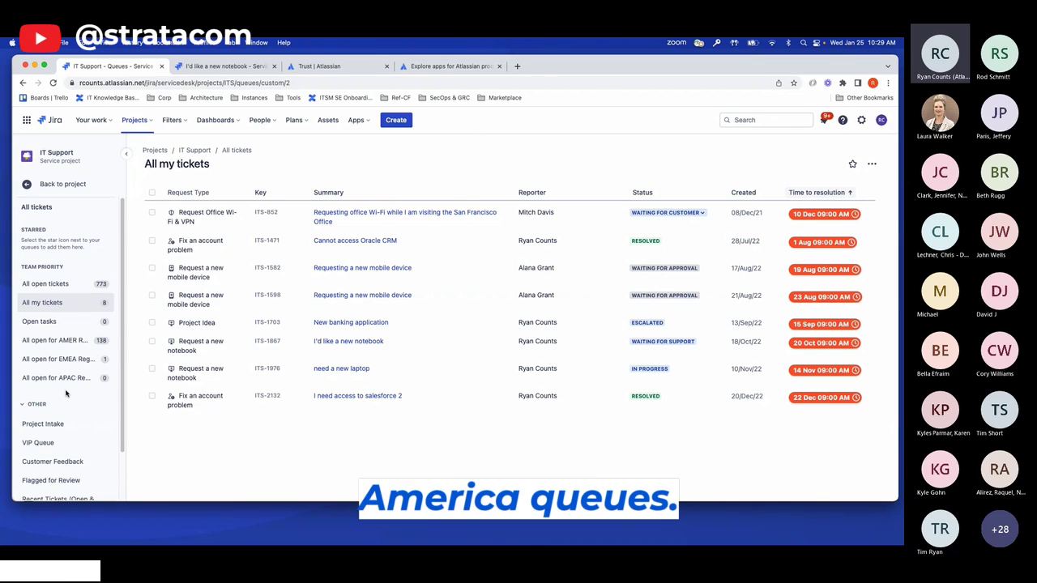
scroll(69, 397, down, 2)
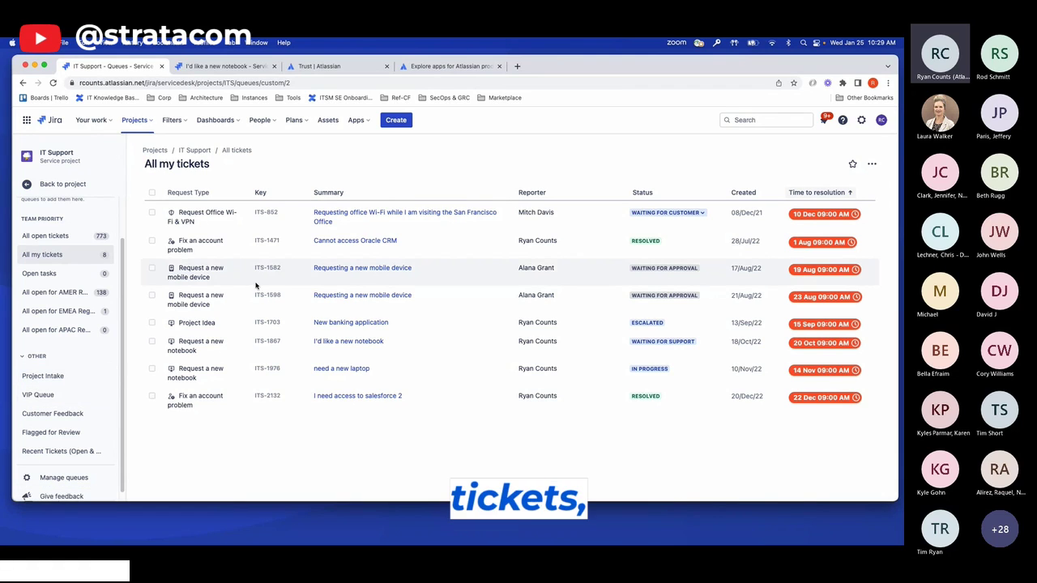
click(151, 213)
click(151, 240)
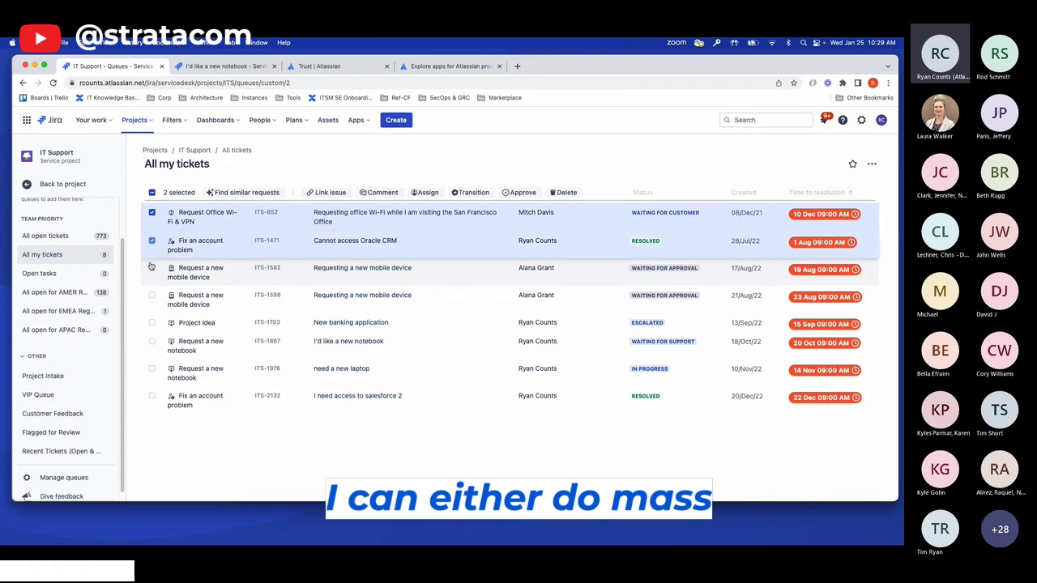
click(151, 267)
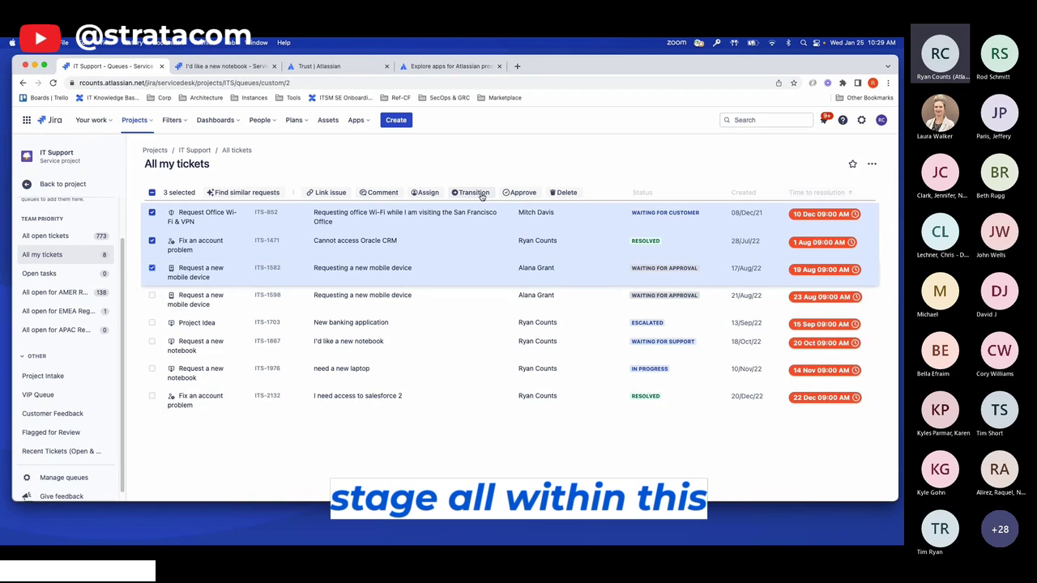
click(151, 240)
click(152, 268)
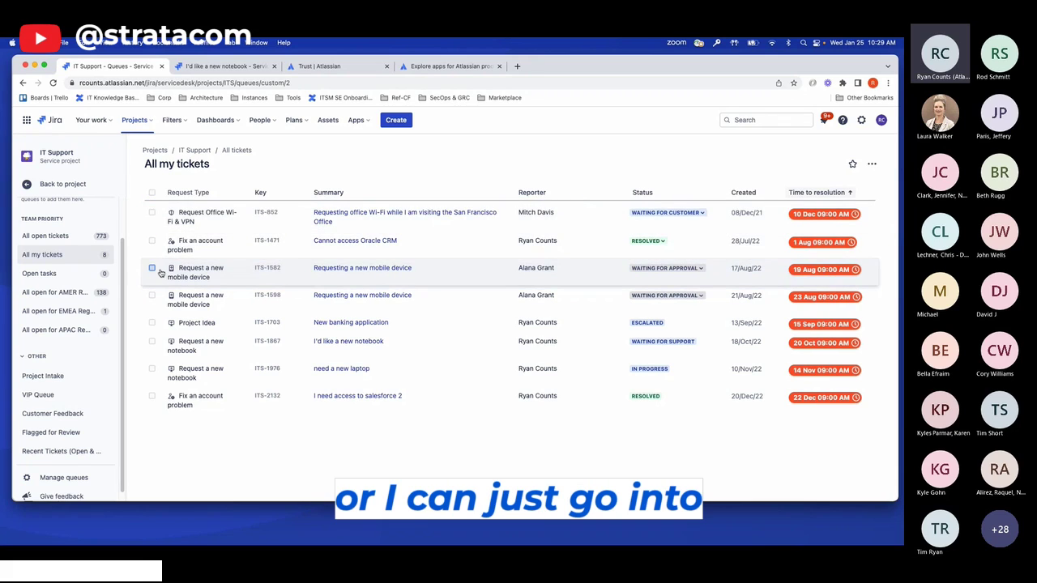
Open office Wi-Fi ticket ITS-852 and briefly expand, then collapse, its Similar requests list
click(328, 216)
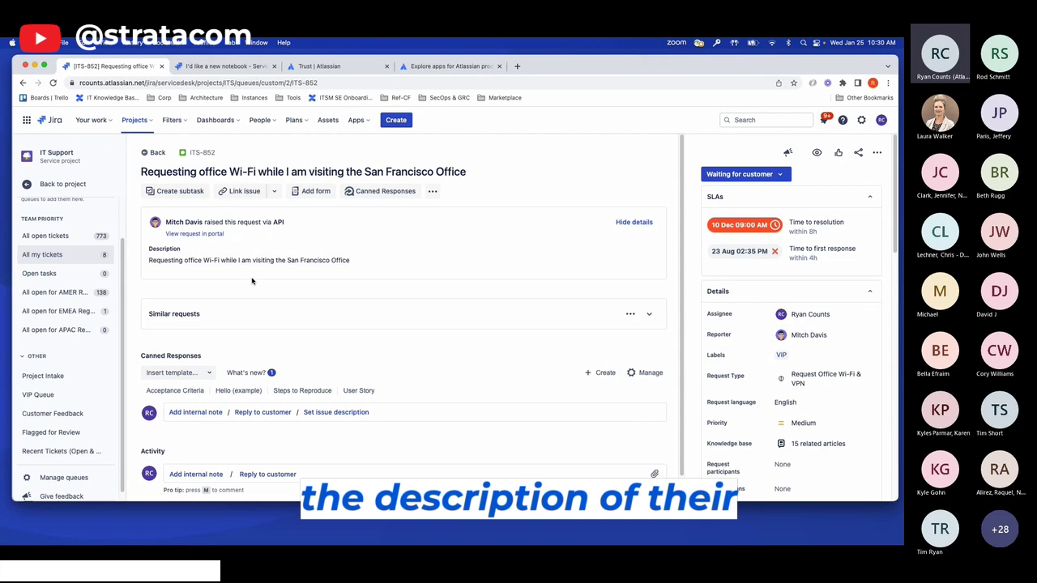
click(651, 315)
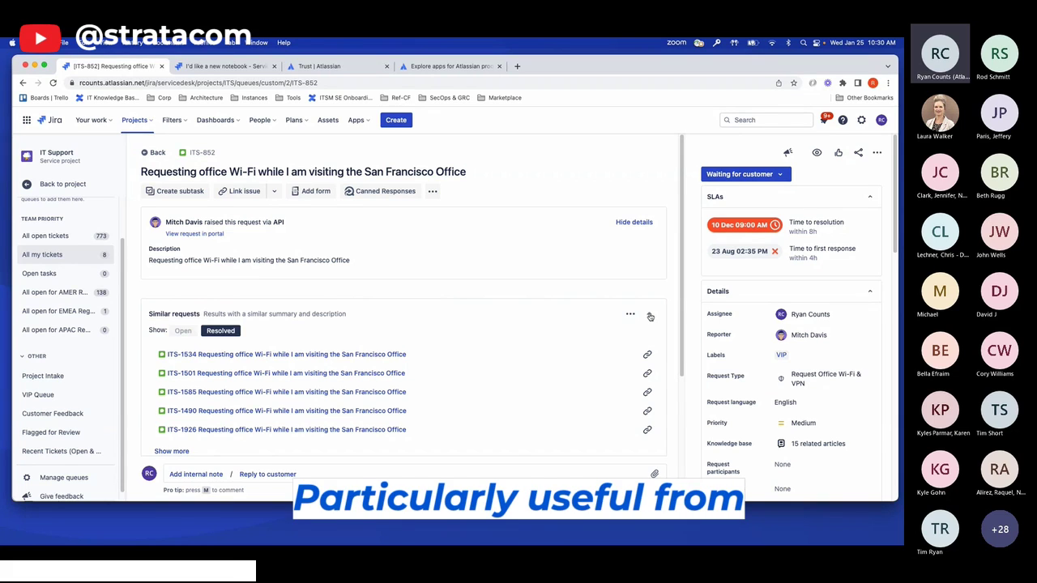
click(650, 317)
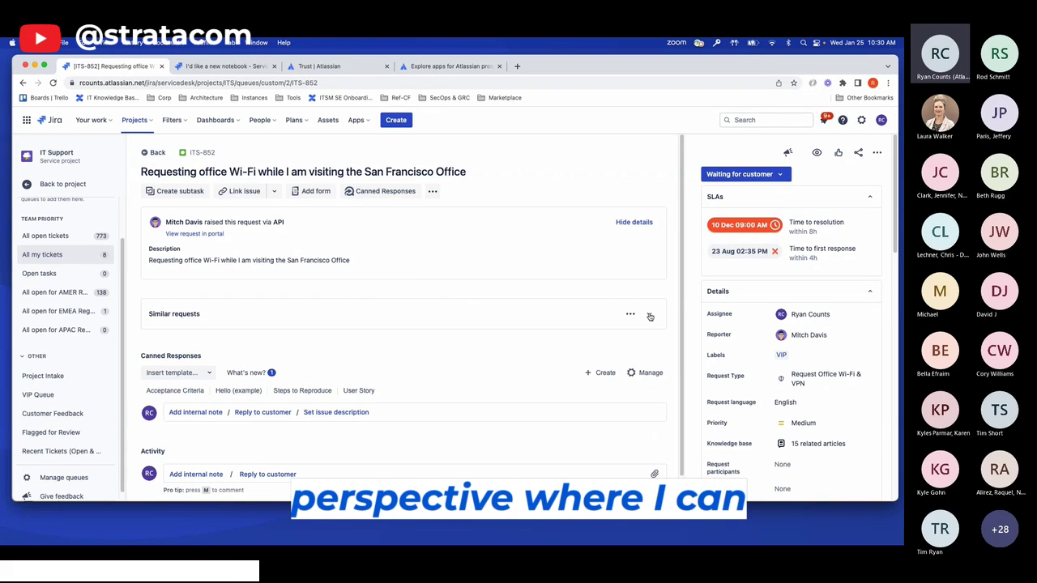
Open the ITS Service Request Fulfilment workflow from the Waiting for customer status menu
click(782, 175)
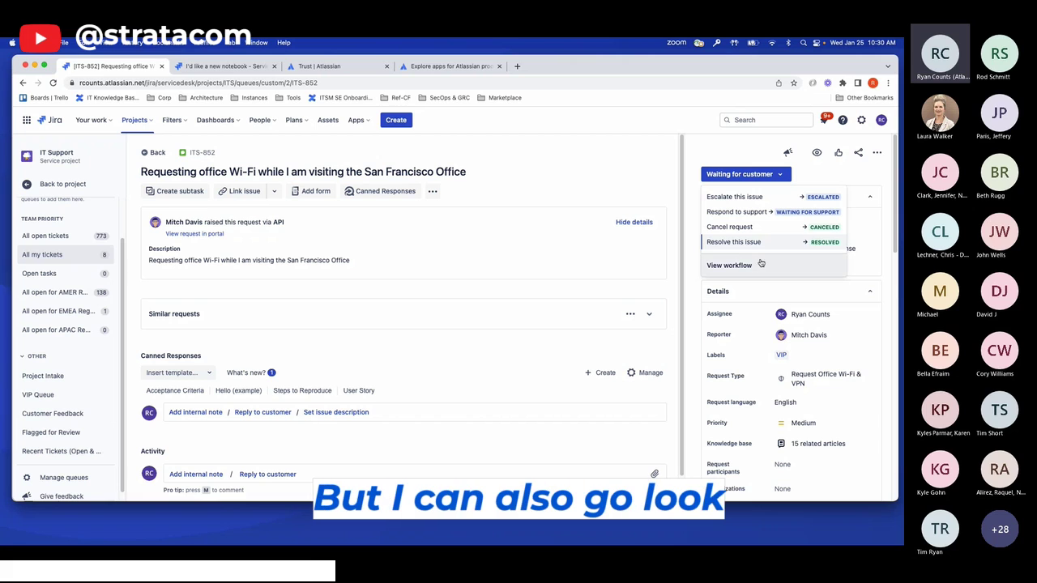
click(761, 265)
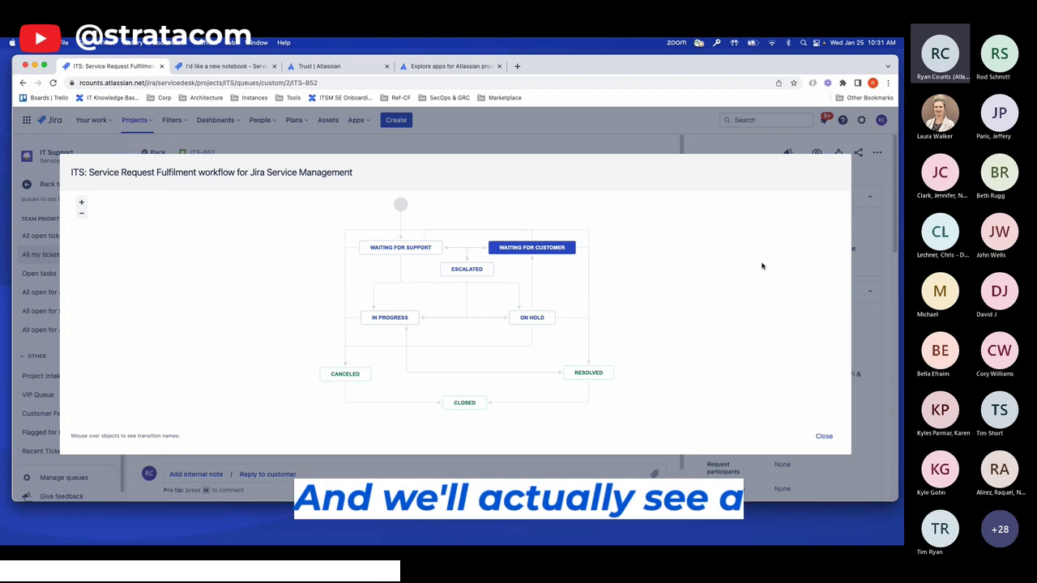
Close the workflow diagram and scroll through the ITS-852 Details panel
click(824, 436)
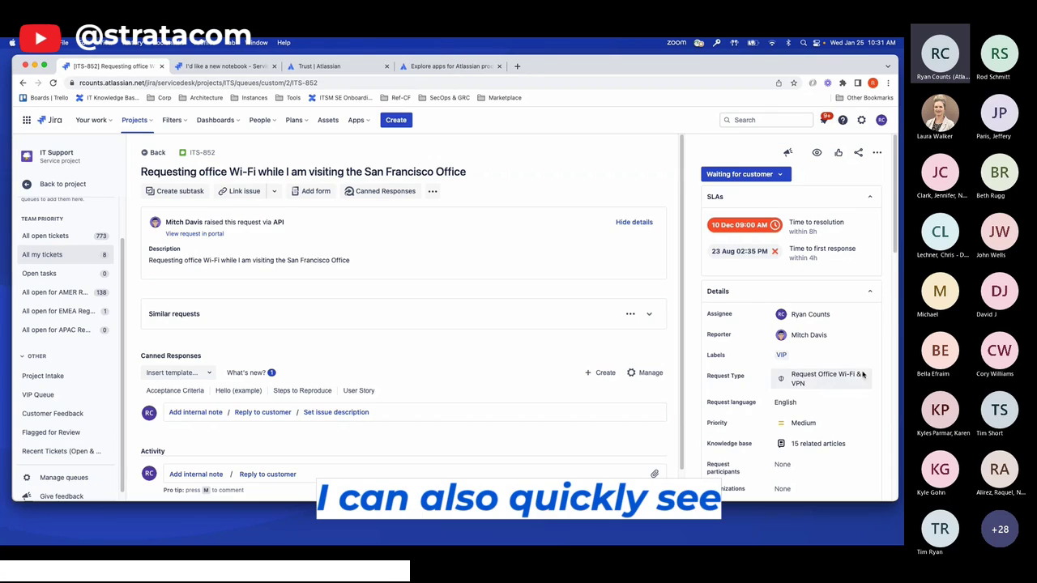
scroll(876, 385, down, 2)
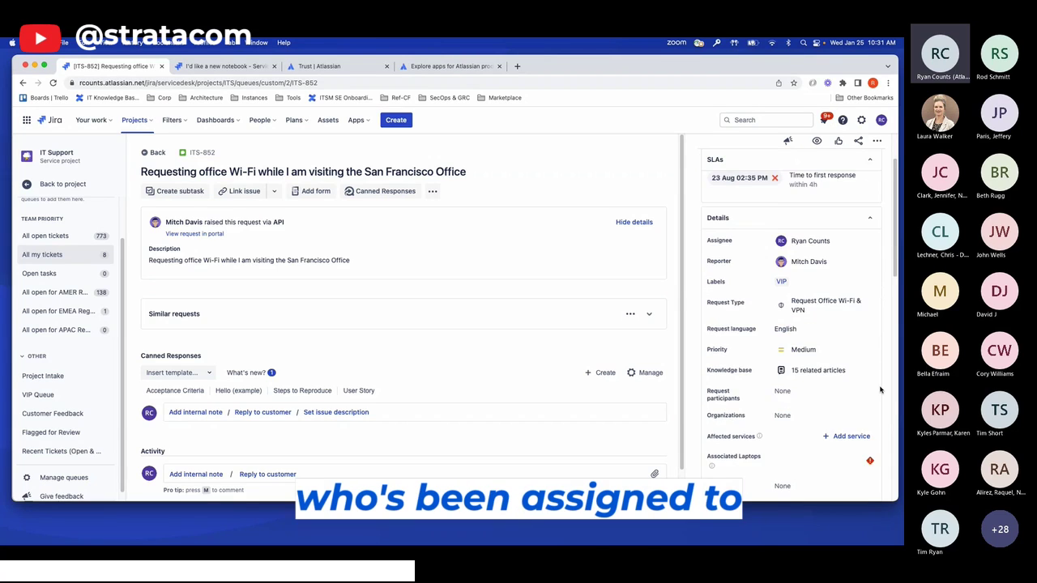
scroll(881, 391, down, 4)
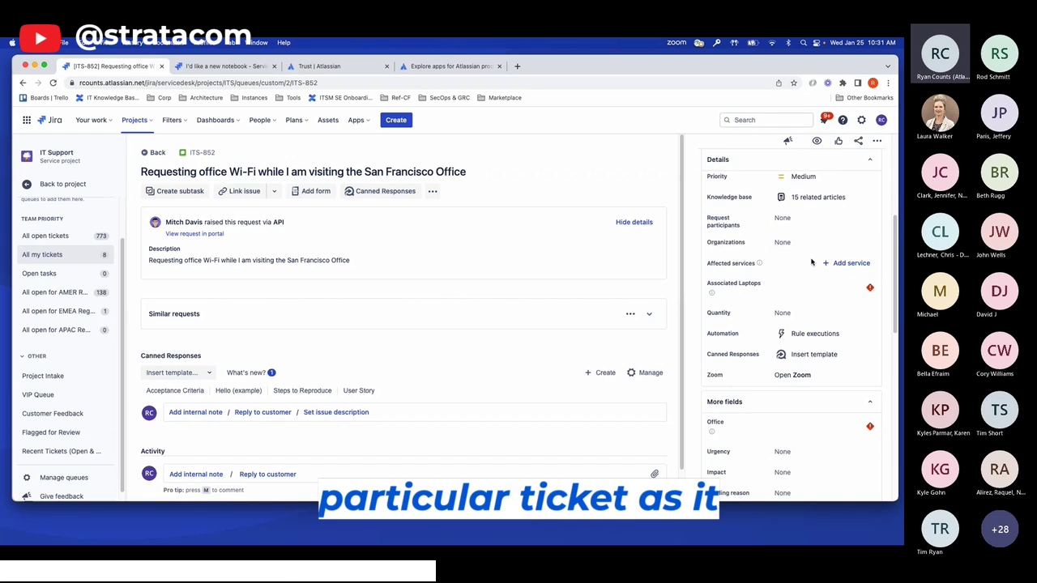
View the 15 related knowledge base articles, then return to the ticket details
scroll(794, 256, up, 1)
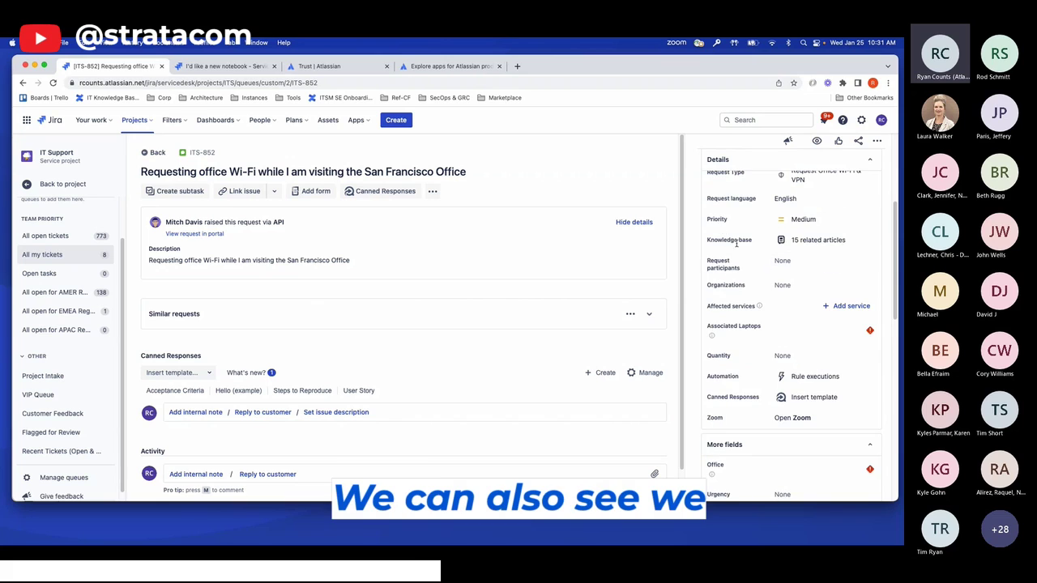
click(802, 241)
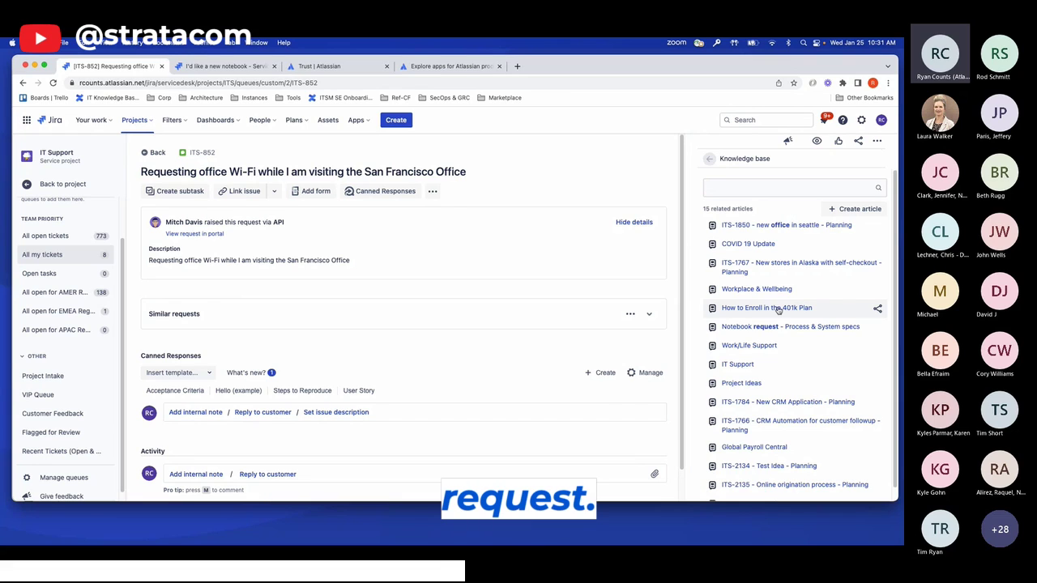
click(710, 160)
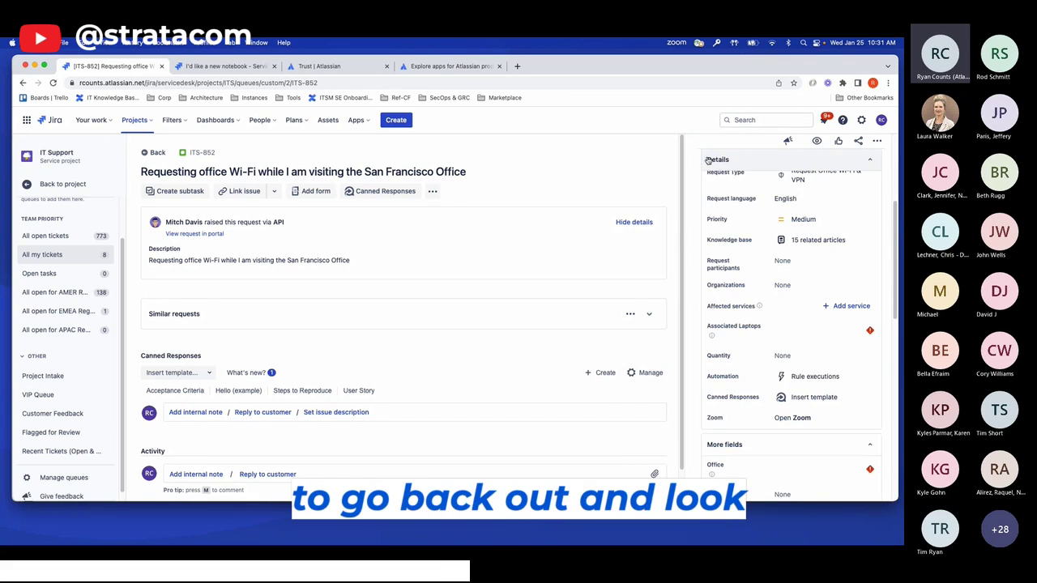
Open ITS-1867 from All my tickets and review its MacBook Pro asset and LAP-01-APP-2939 laptop
click(157, 154)
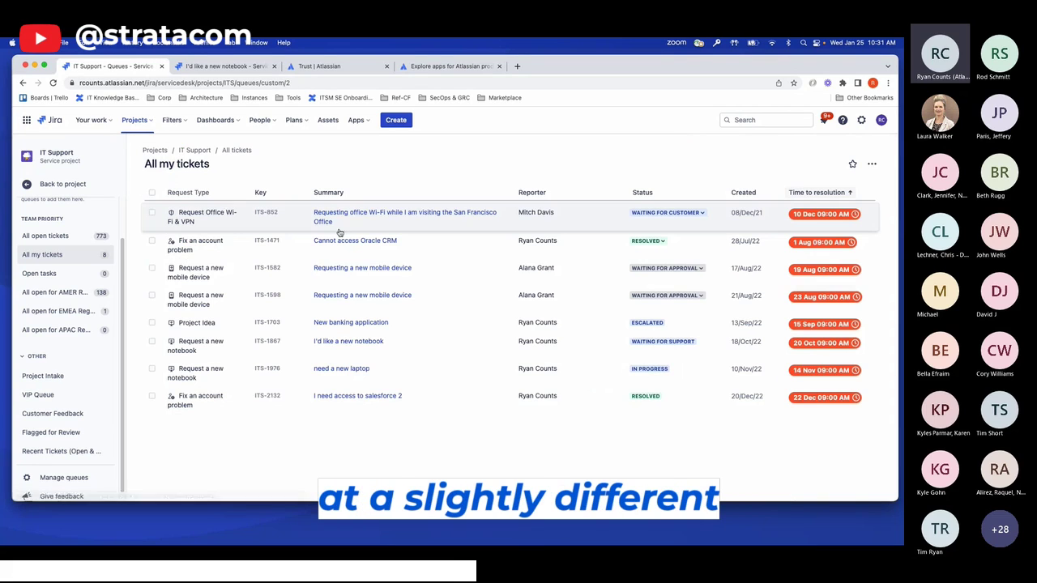
click(345, 343)
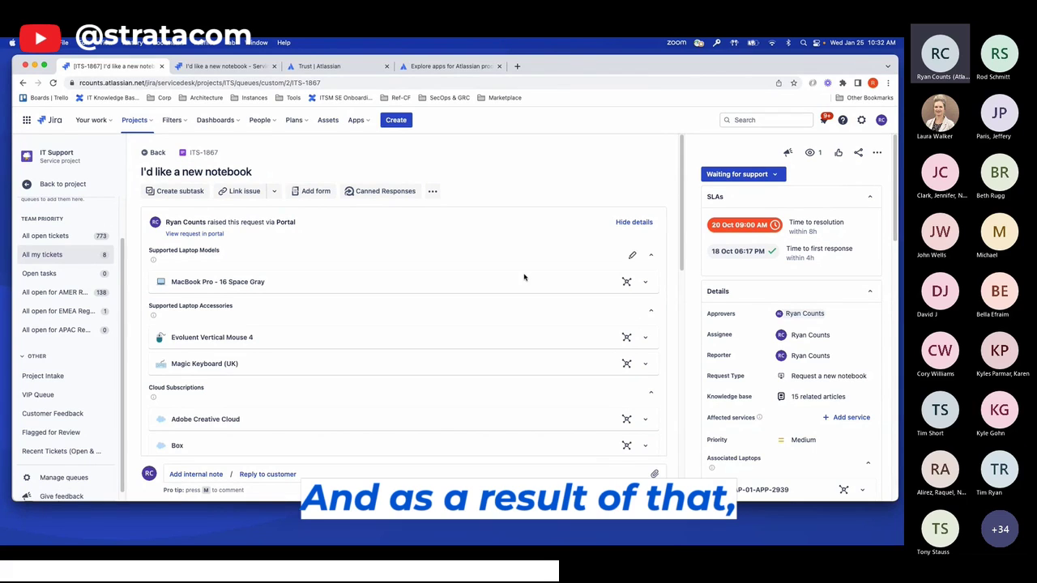
scroll(782, 421, down, 2)
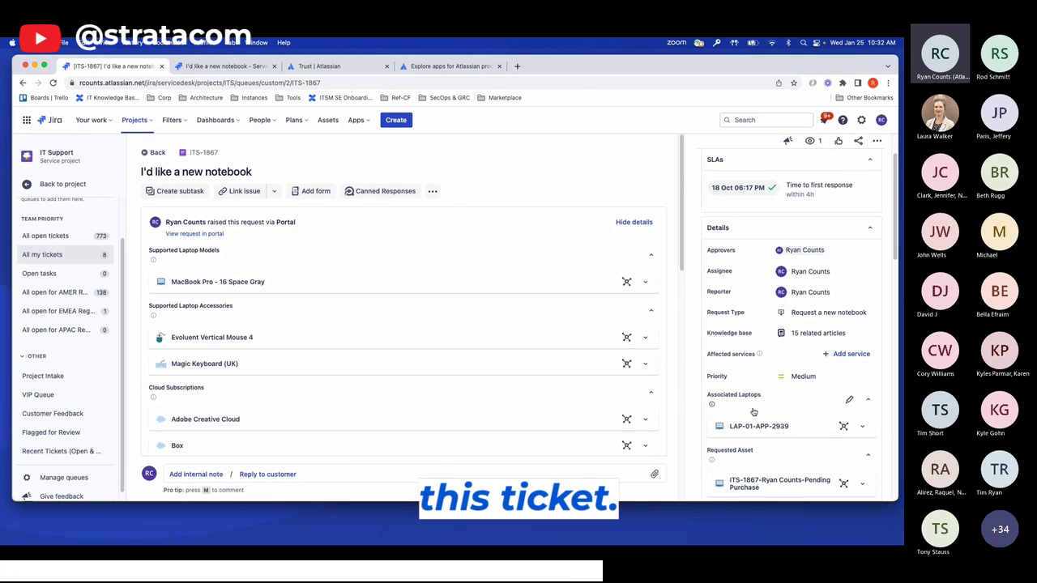
scroll(791, 400, down, 1)
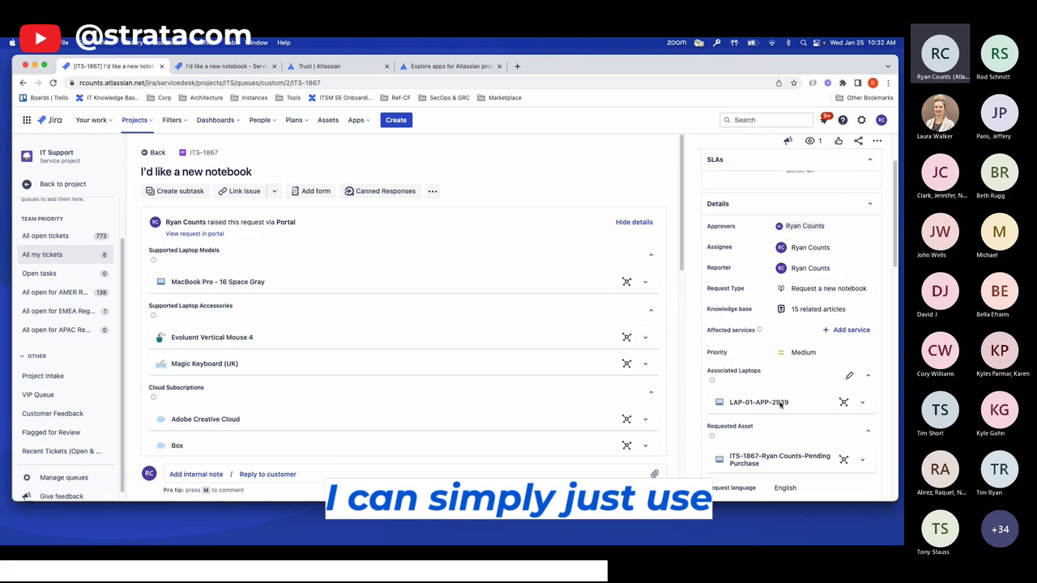
click(862, 402)
scroll(867, 400, down, 3)
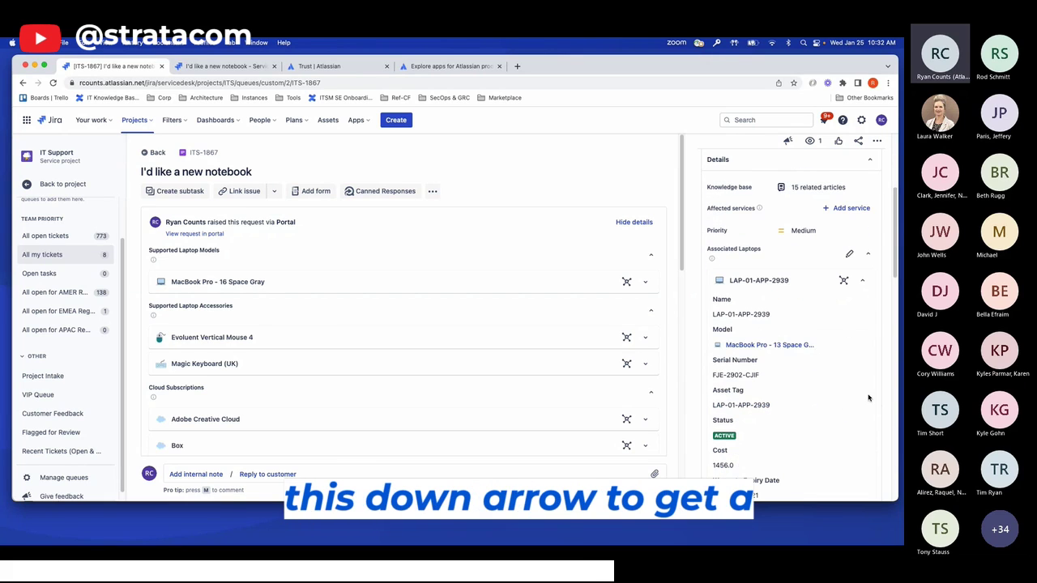
scroll(799, 442, down, 1)
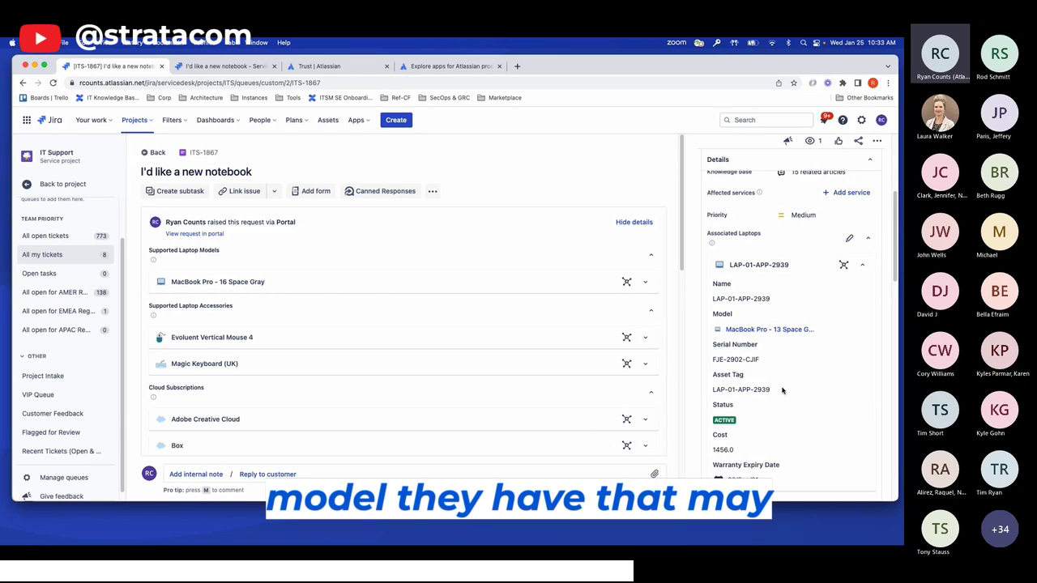
scroll(783, 393, down, 1)
scroll(784, 393, down, 1)
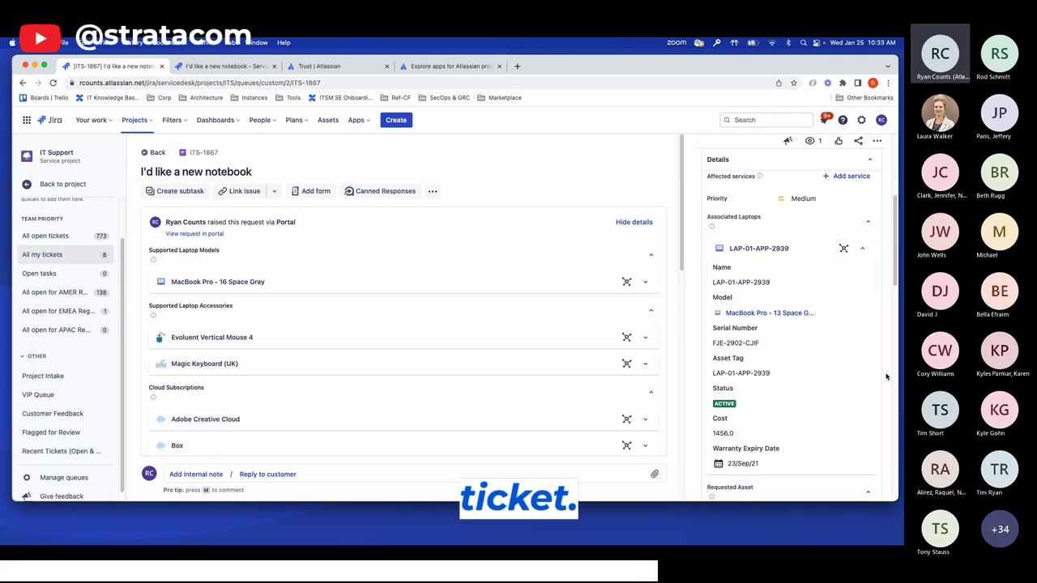
click(865, 251)
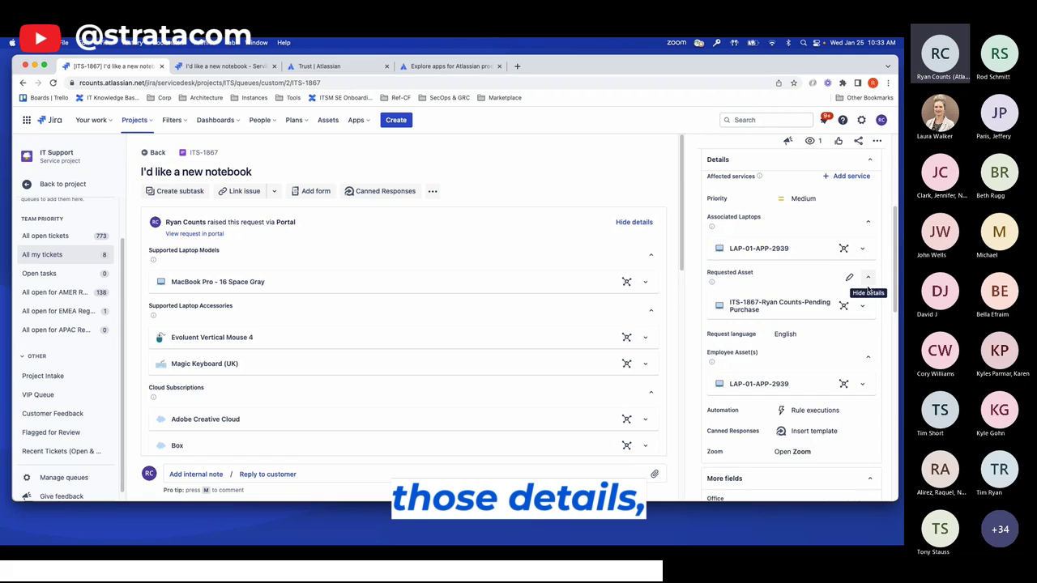
click(845, 249)
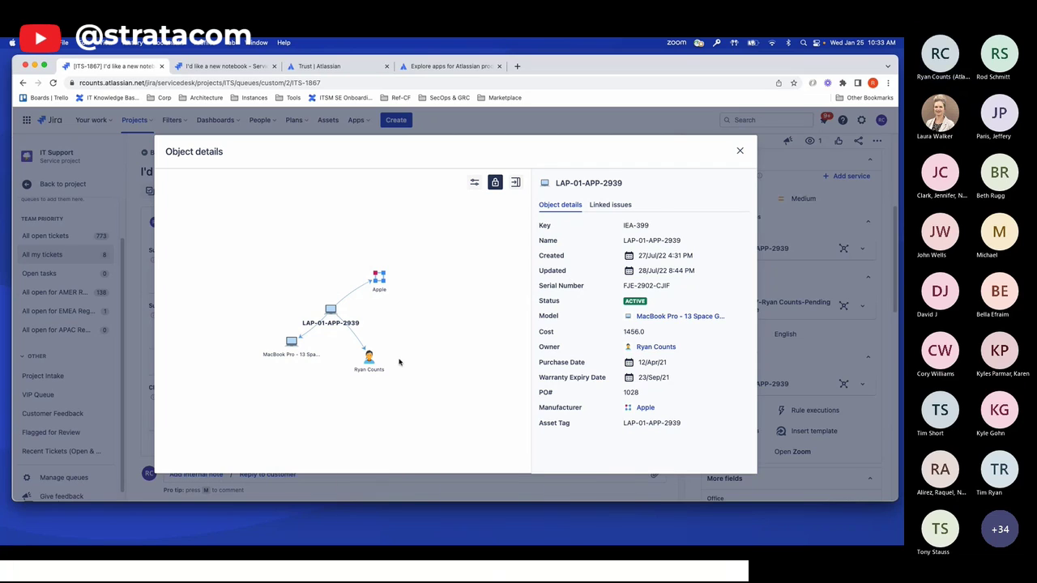
click(371, 351)
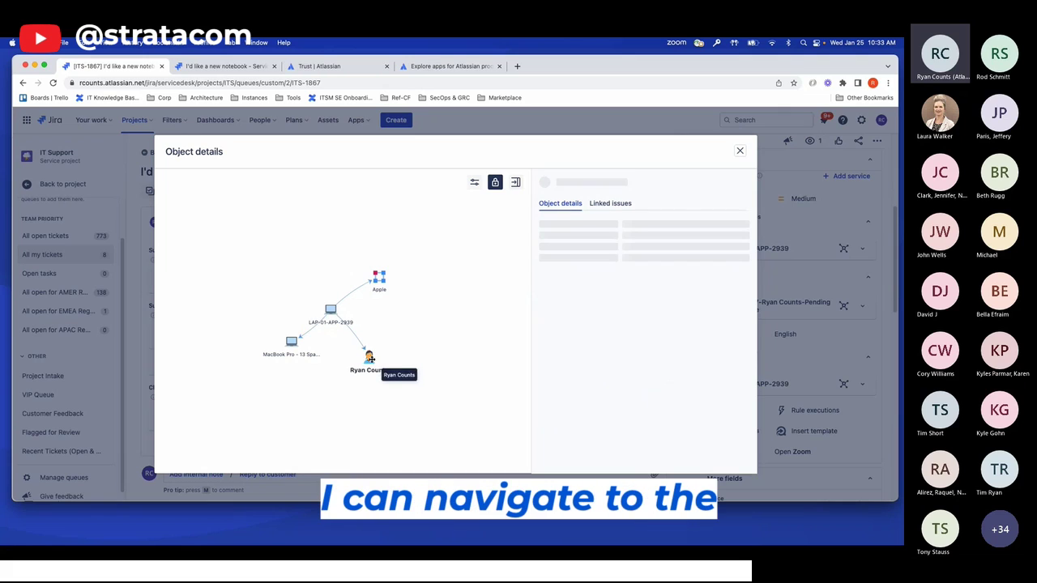
click(292, 344)
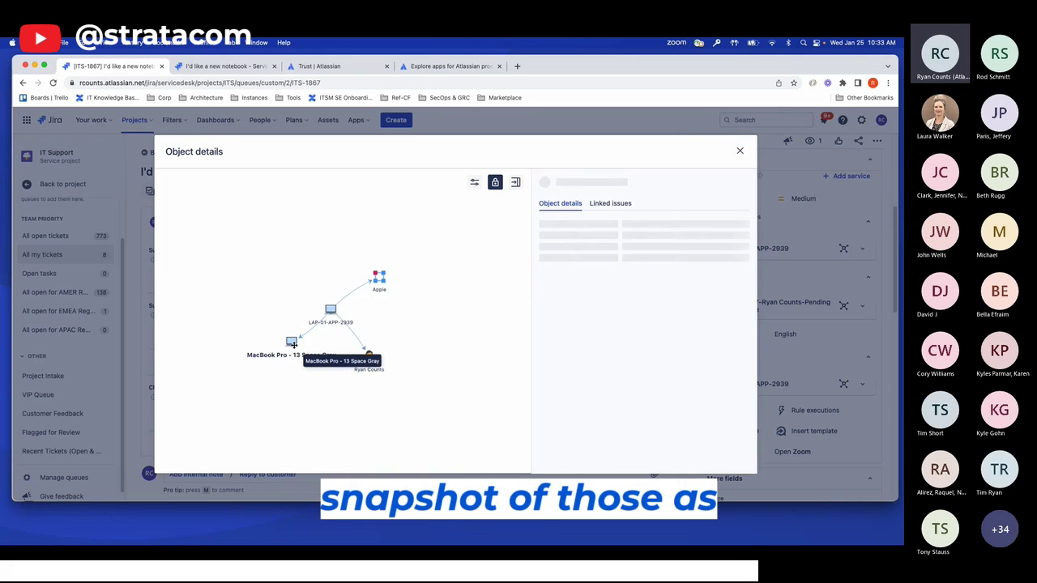
click(373, 360)
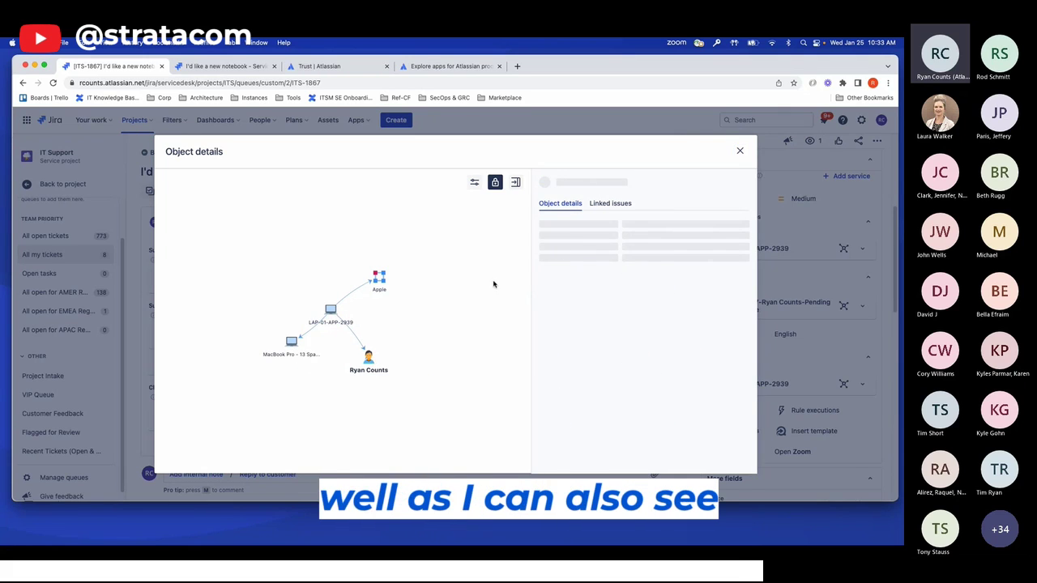
click(620, 206)
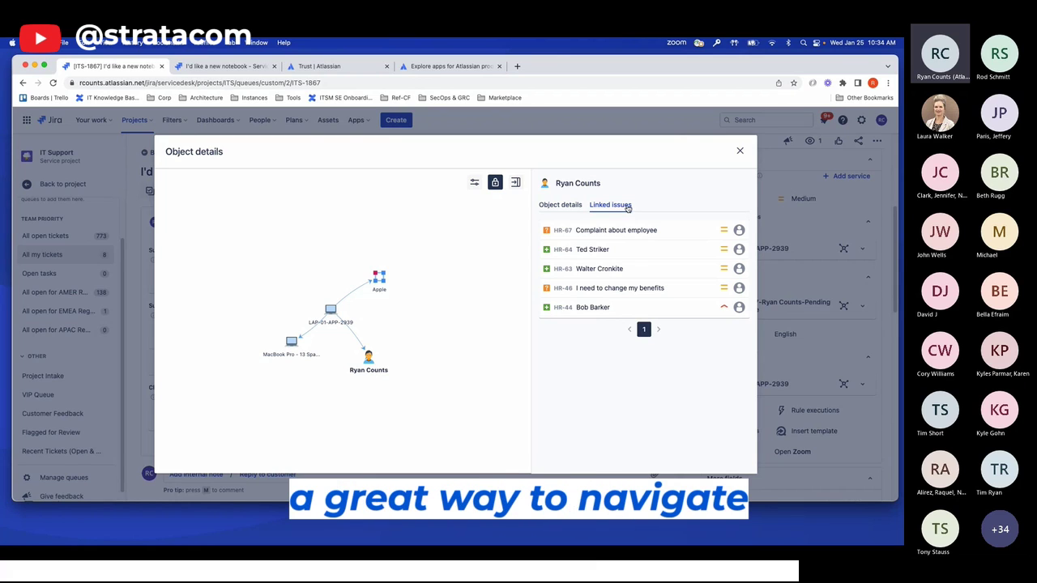
key(Escape)
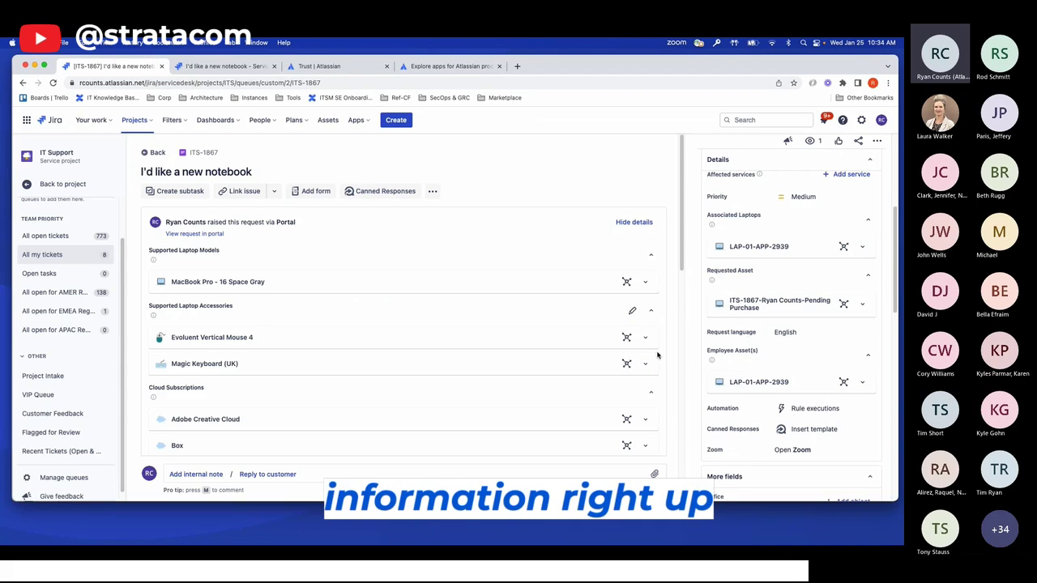
Draft an internal note mentioning the requester: 'can you take a look at this laptop'
scroll(745, 345, up, 5)
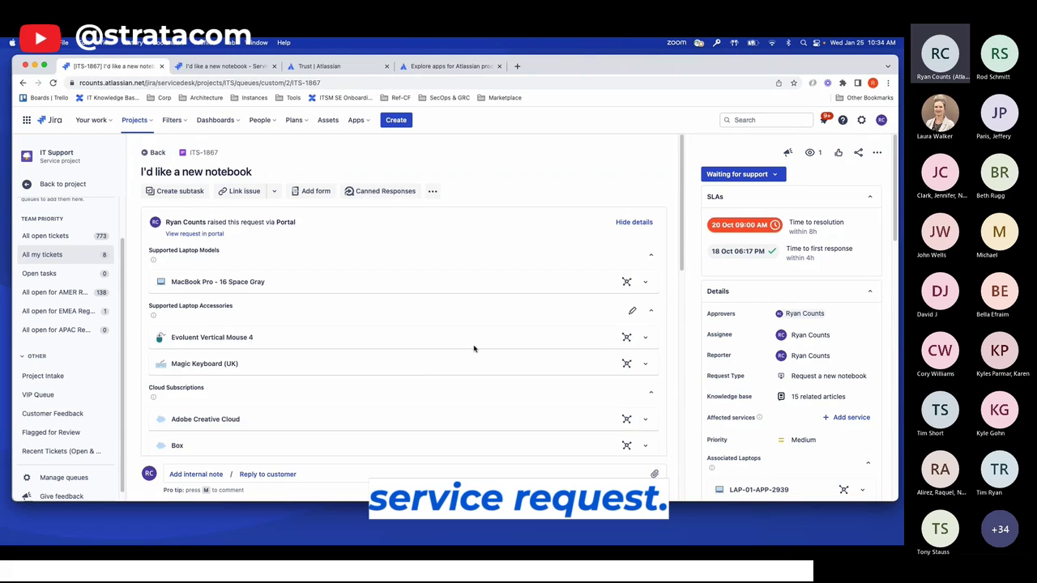
scroll(412, 382, down, 4)
scroll(410, 452, down, 8)
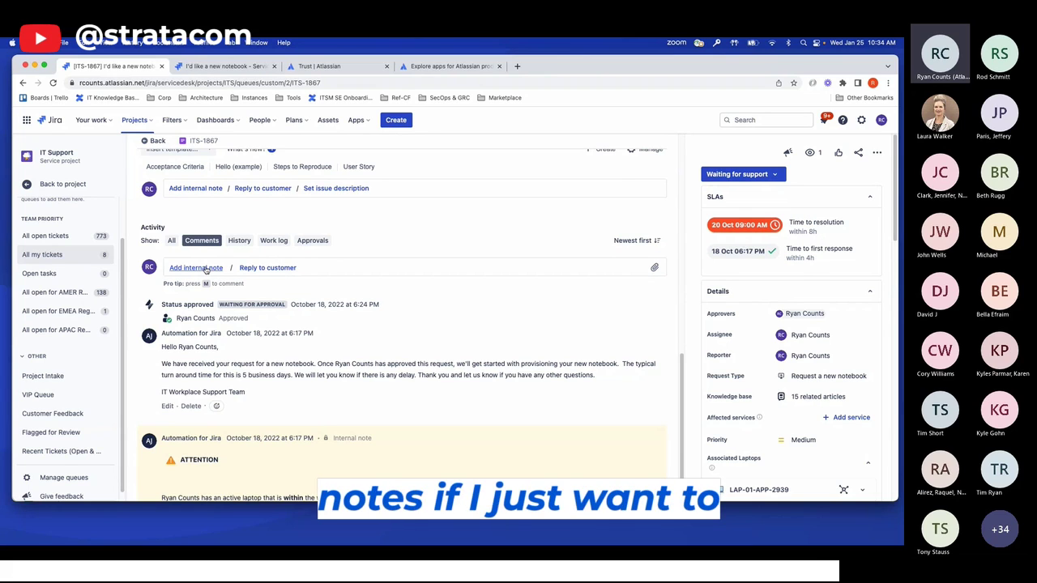
click(200, 269)
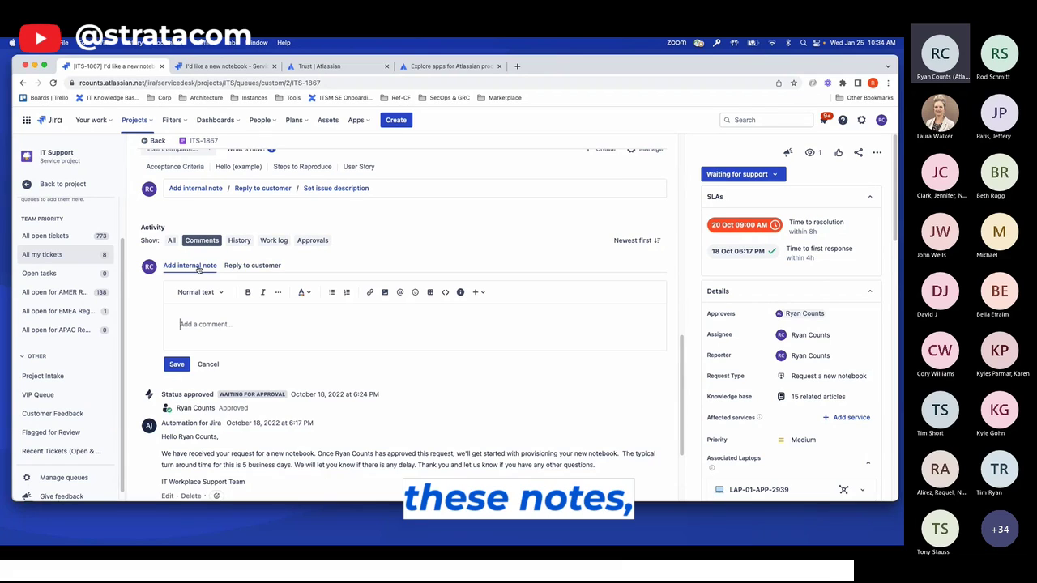
text(@ryan)
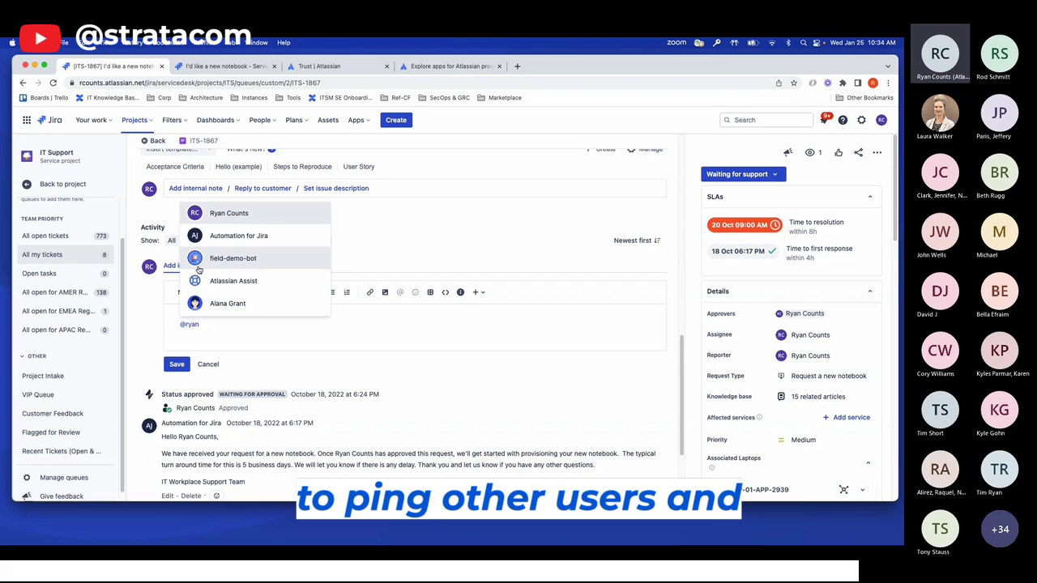
click(261, 262)
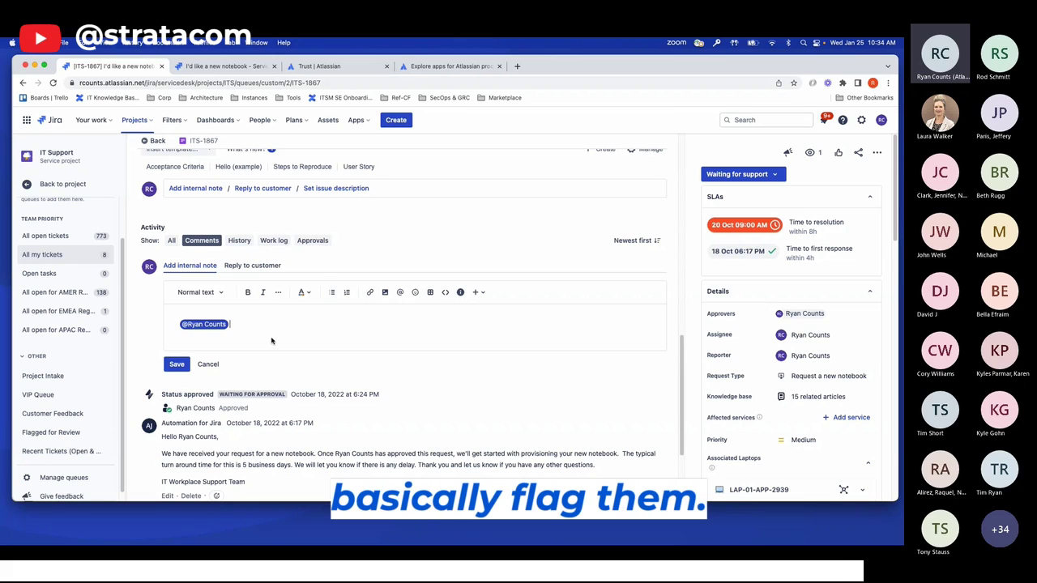
text(can you take a look at this laptop.)
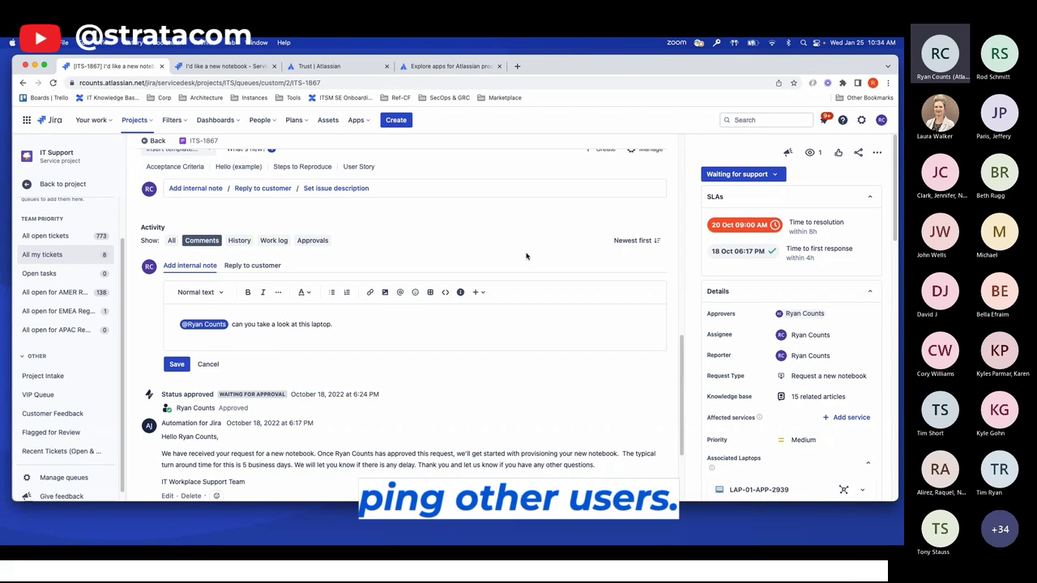
scroll(527, 292, up, 2)
Scroll ITS-1867 to show its done subtasks and linked purchase request PROC-119
scroll(524, 294, up, 8)
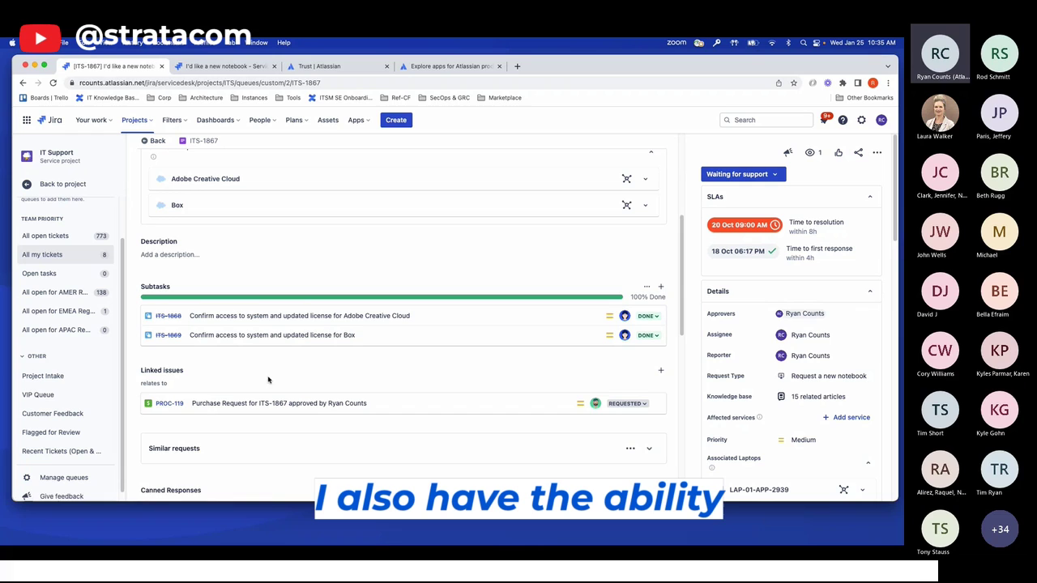
scroll(276, 389, down, 1)
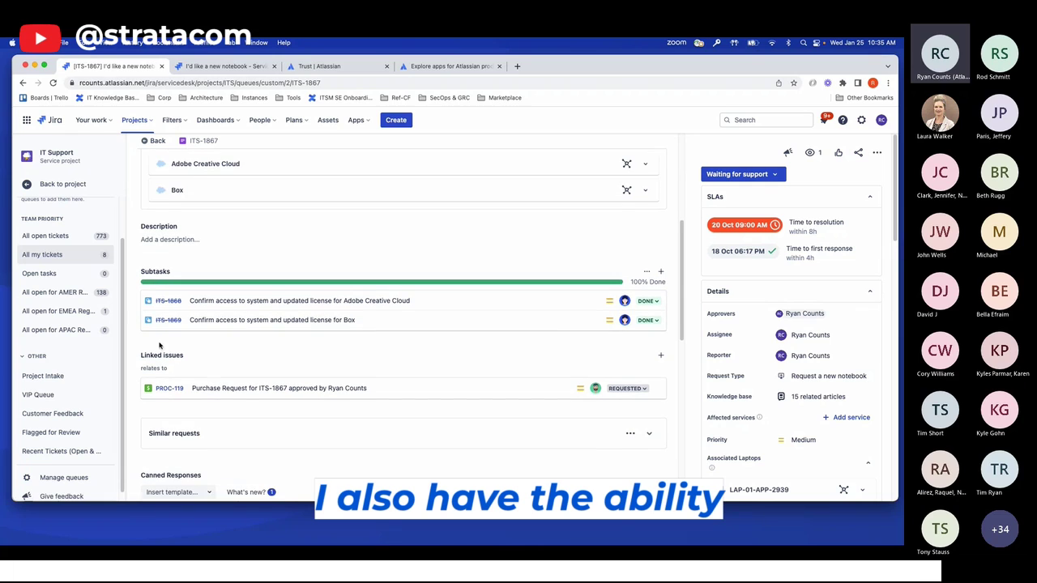
Set up an 'is blocked by' link to MOBL-22, found by searching 'bug'
click(662, 358)
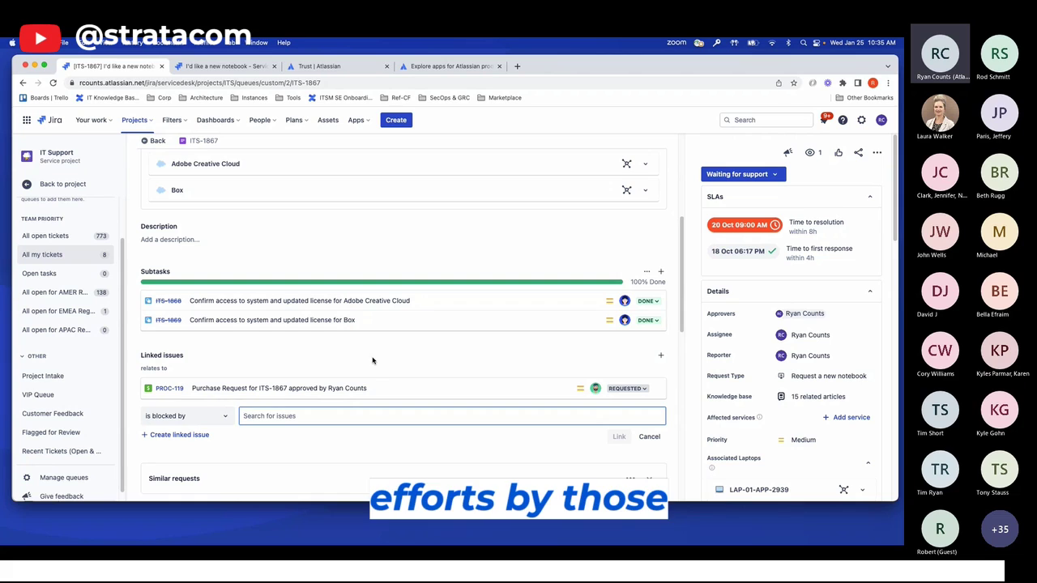
text(bug)
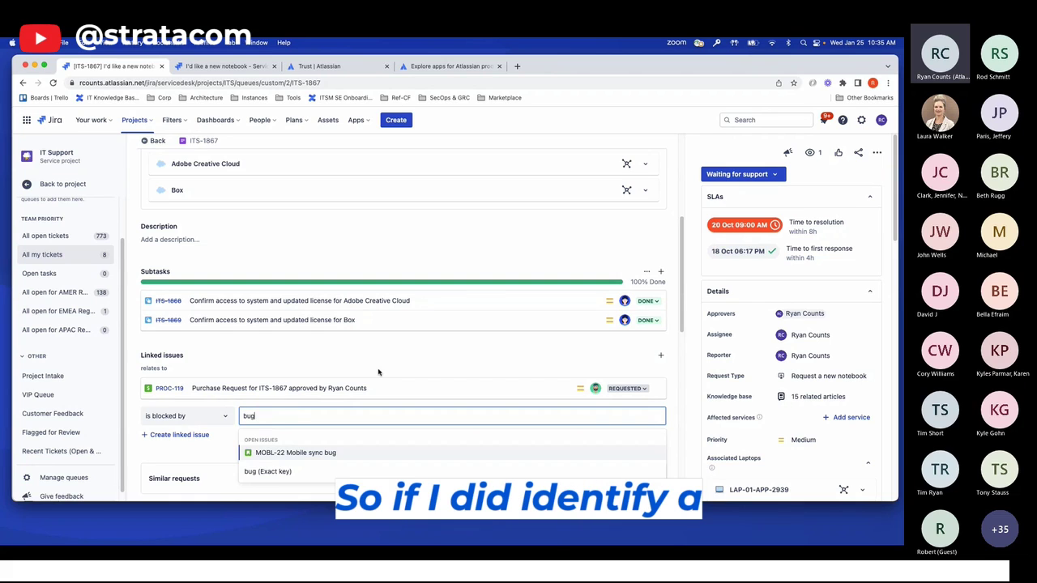
click(279, 451)
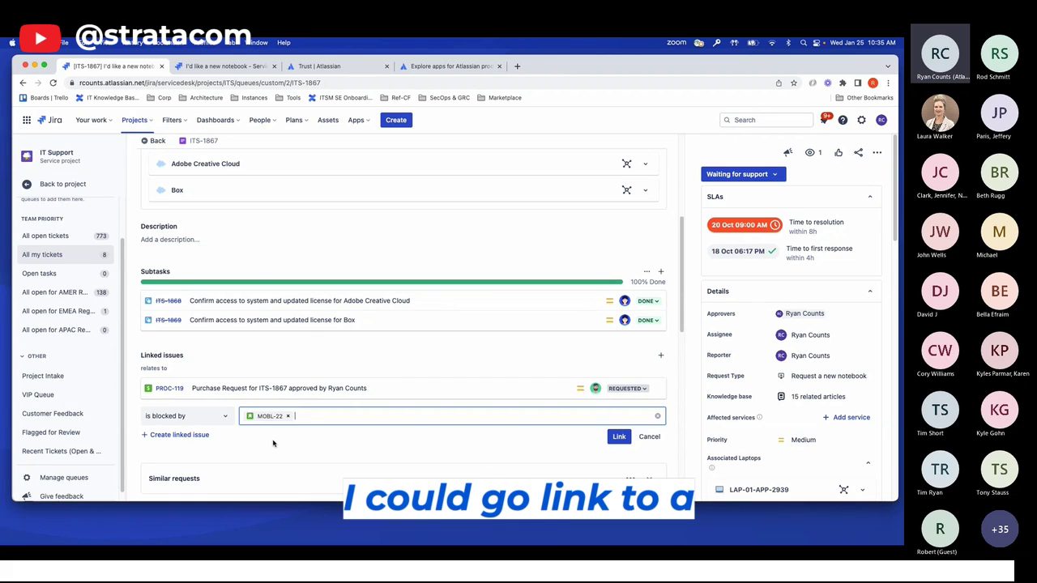